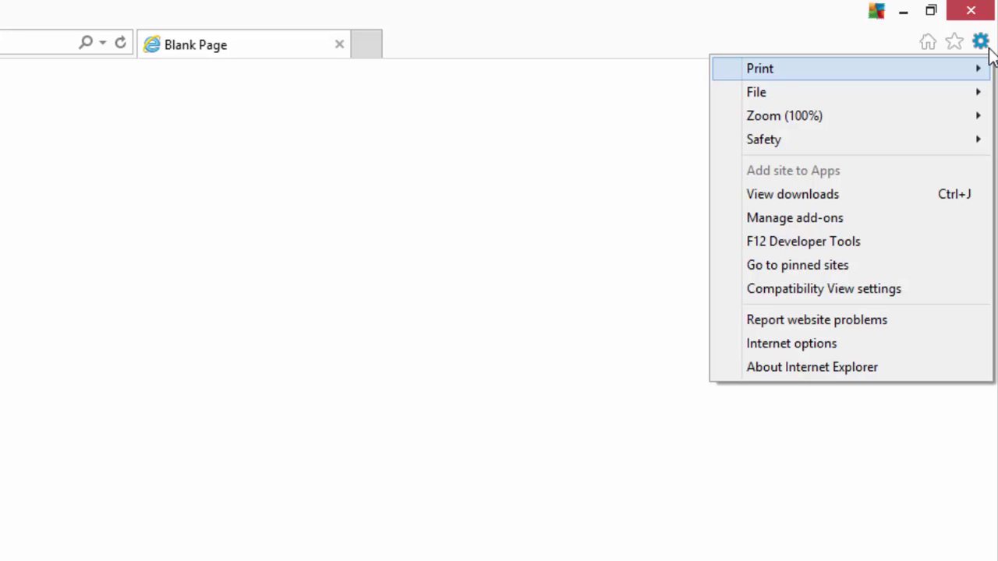
Show the menu bar and open Internet Options from the Tools menu
key("alt")
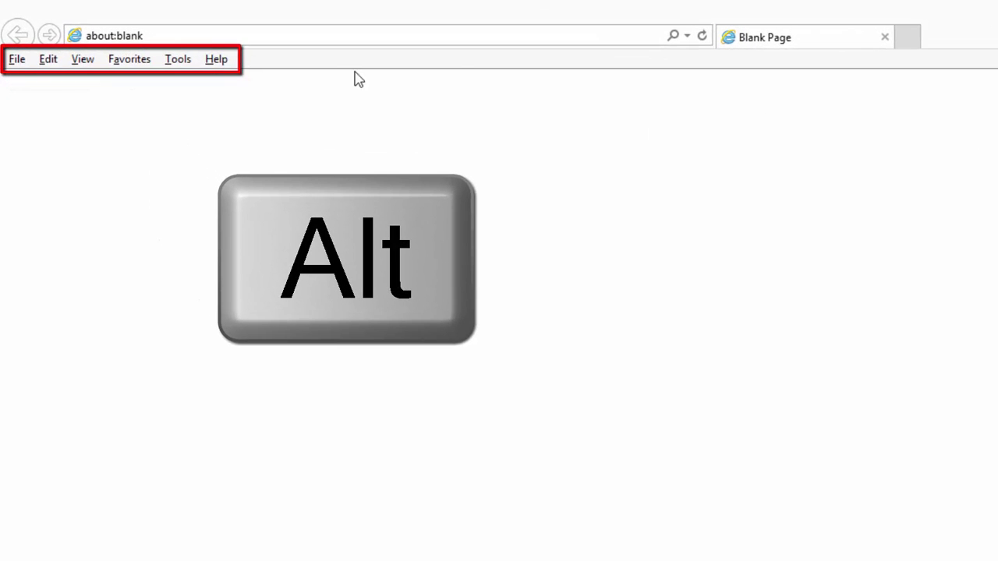
left_click(180, 59)
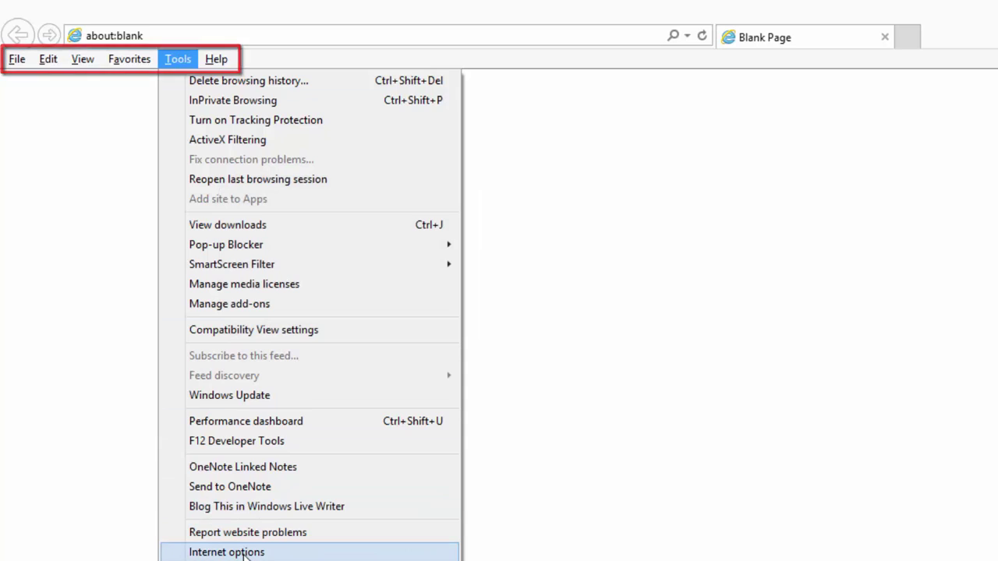
left_click(245, 554)
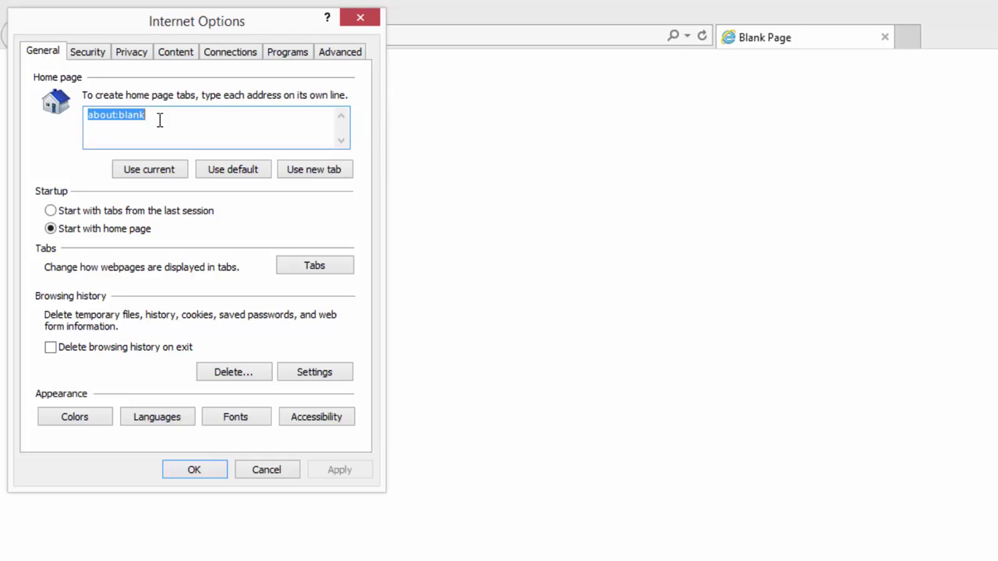
Enter Google and Gmail as home pages, verify both tabs on restart, then close all tabs
type("www.go")
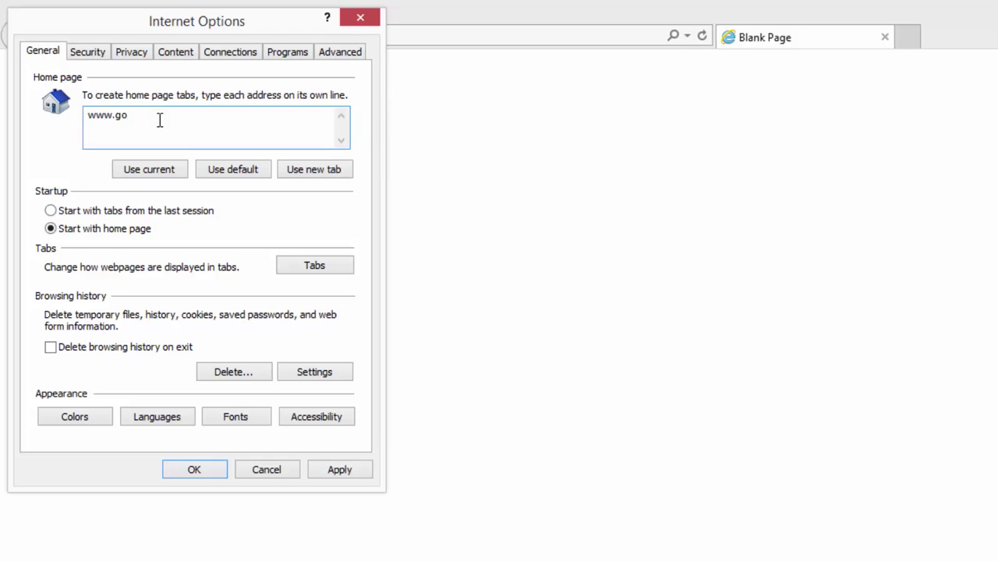
type("ogle")
type("gmail.co")
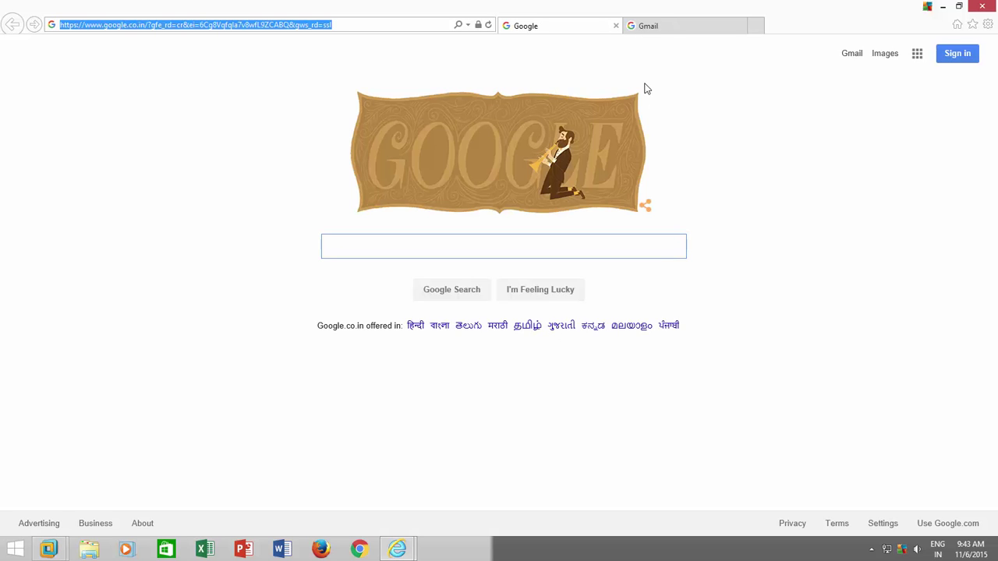
left_click(658, 27)
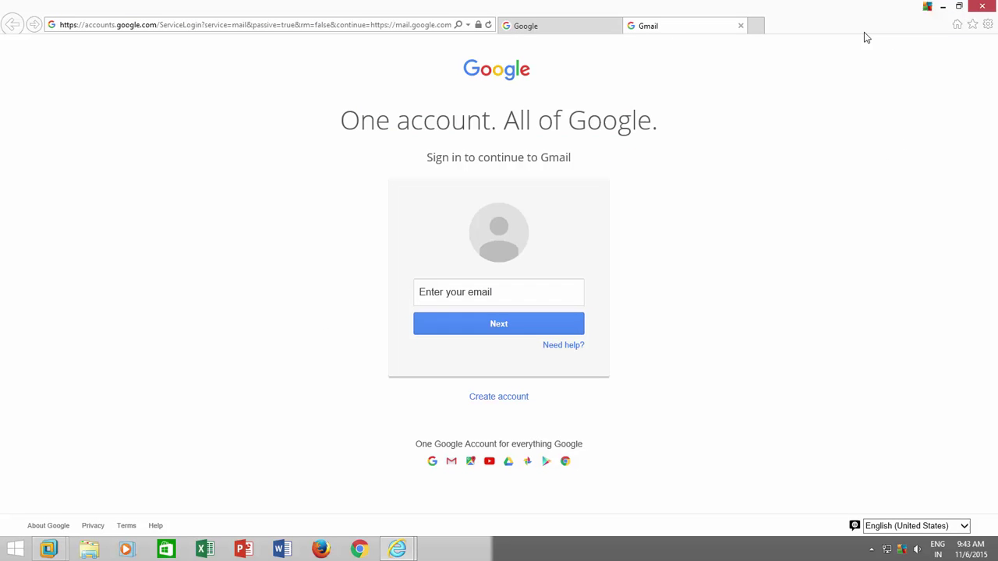
left_click(982, 6)
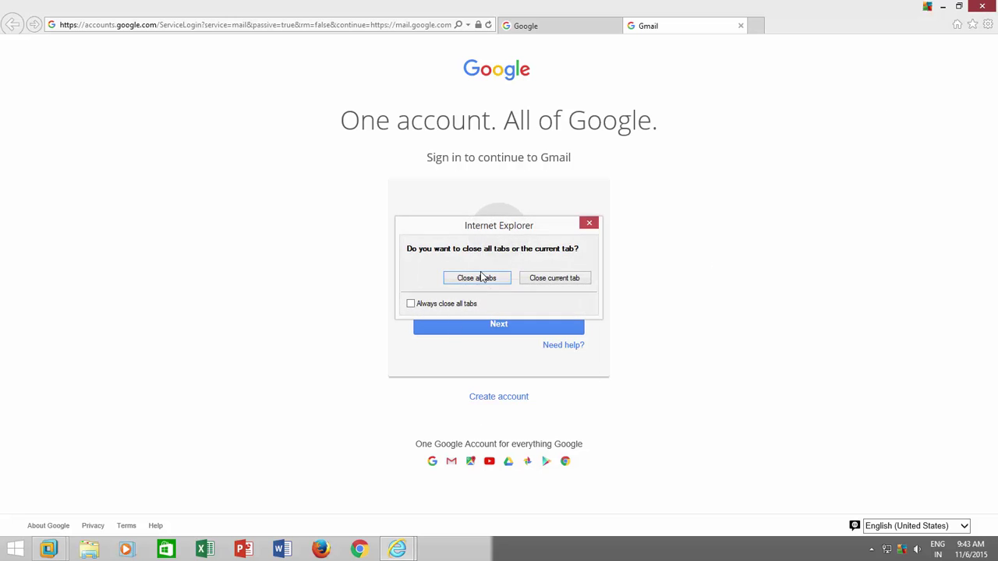
left_click(476, 278)
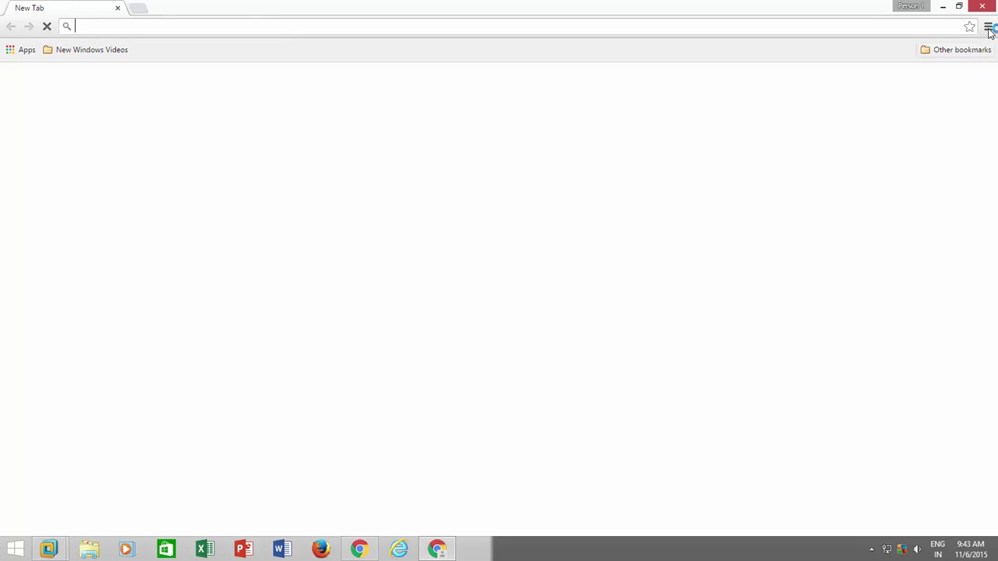
Set Chrome's startup option to 'Open a specific page or set of pages'
left_click(988, 26)
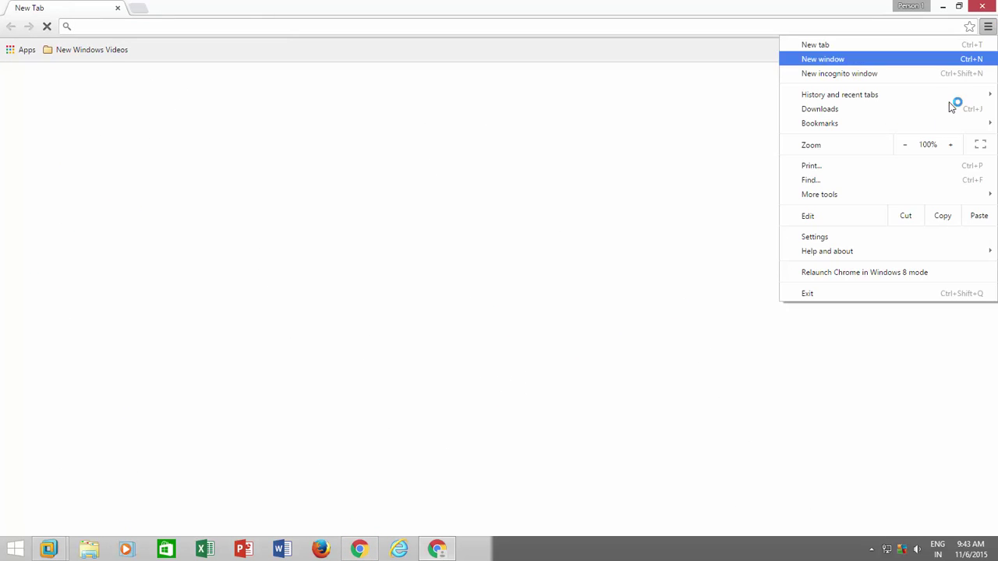
left_click(860, 237)
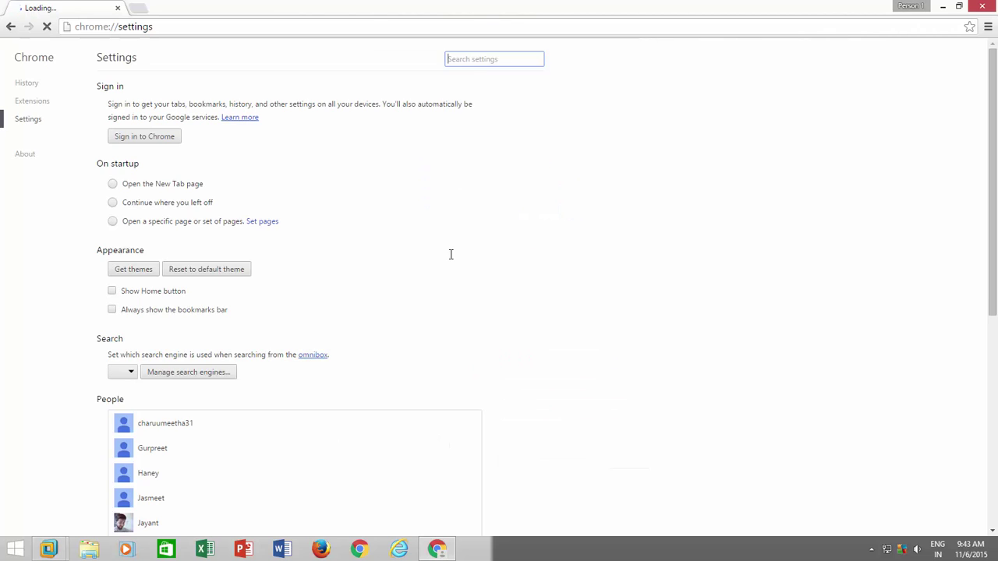
left_click(113, 222)
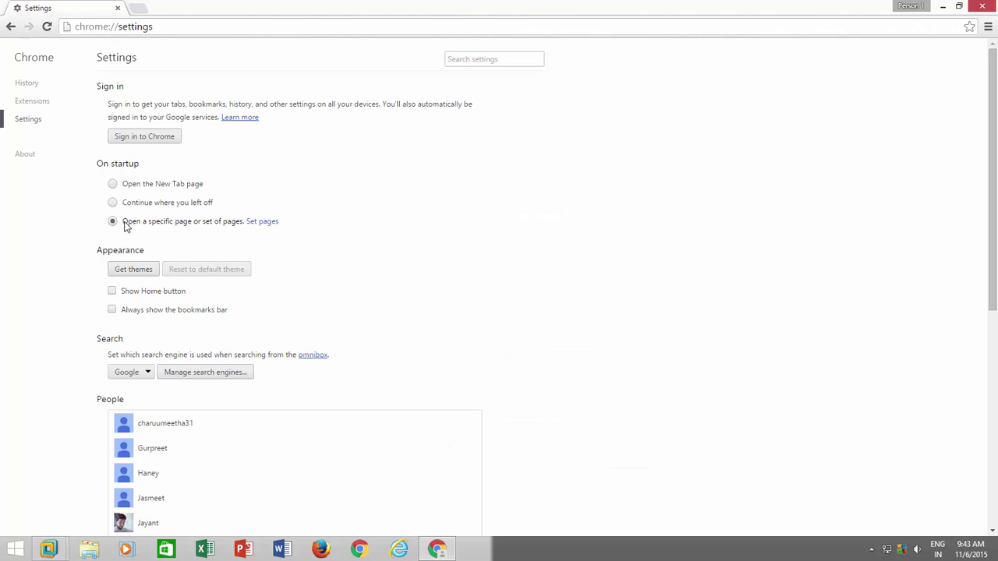
left_click(269, 225)
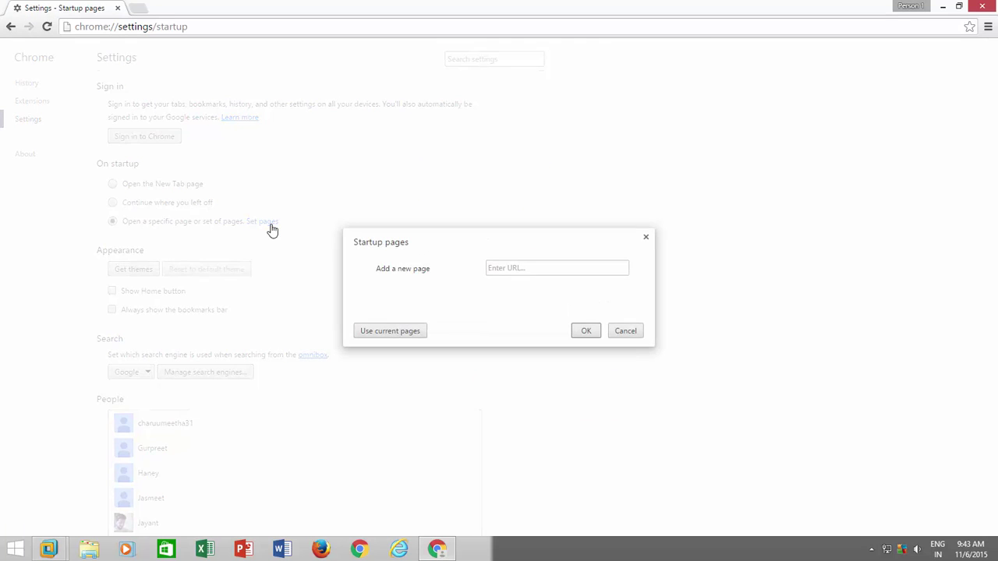
left_click(530, 267)
type("www.google.c")
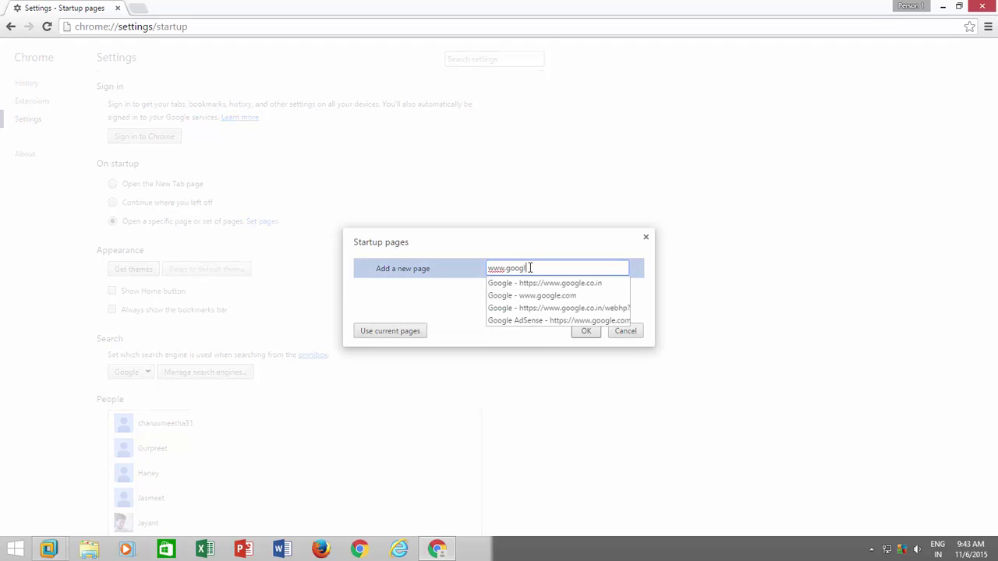
type("om")
key("Return")
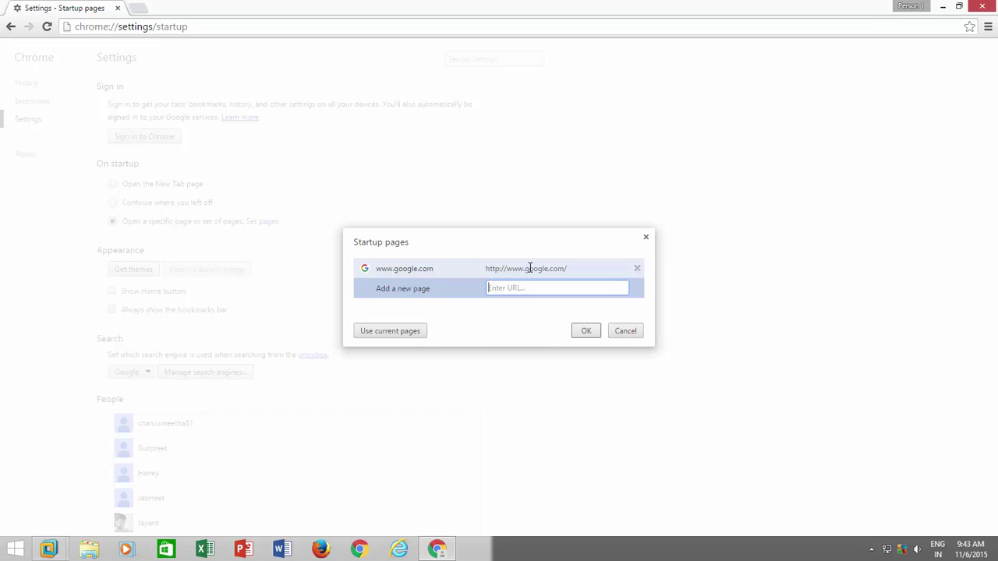
type("www.hotmail")
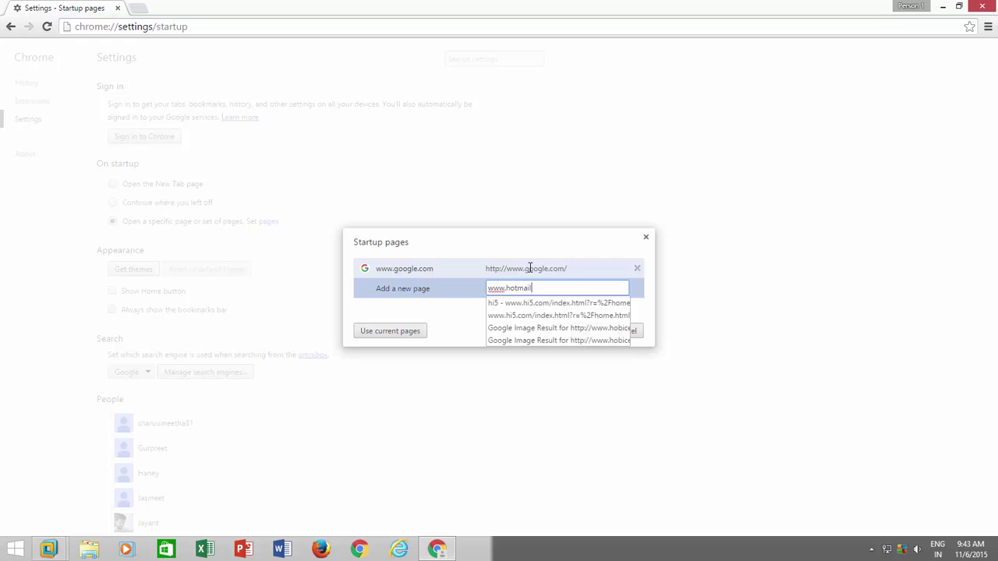
type(".com")
key("Return")
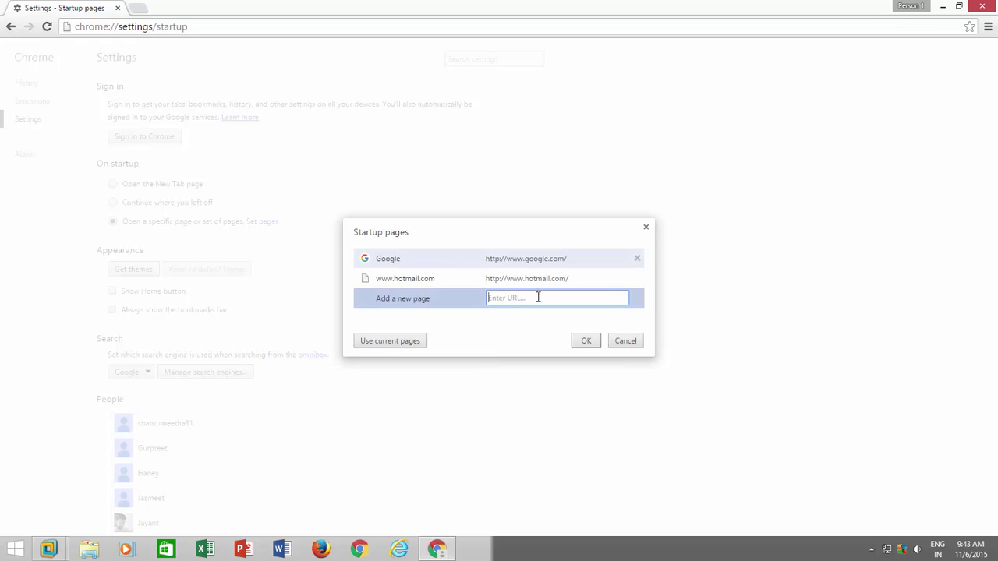
left_click(586, 343)
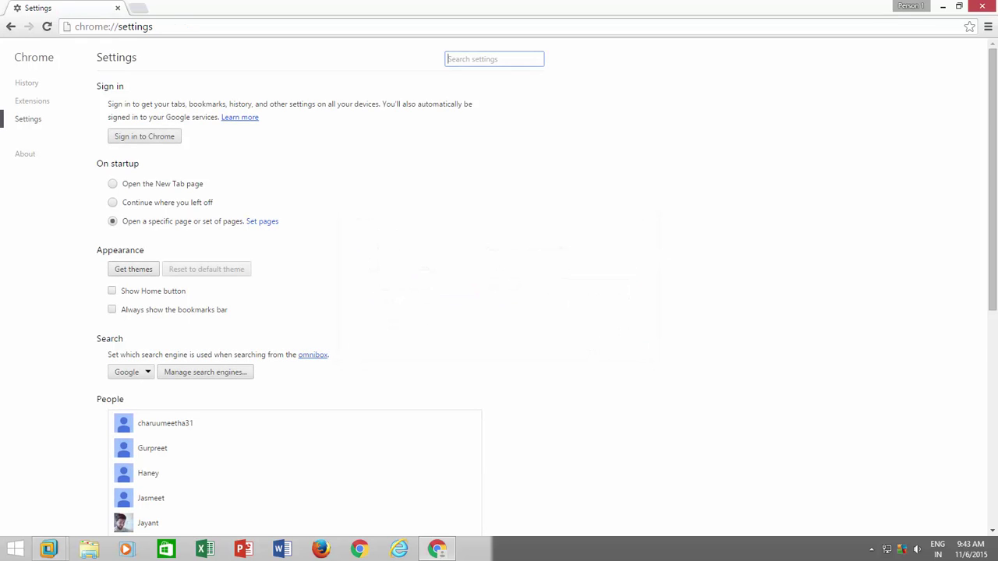
Relaunch Chrome, check the Google and Outlook sign-in startup tabs, then close it
left_click(989, 7)
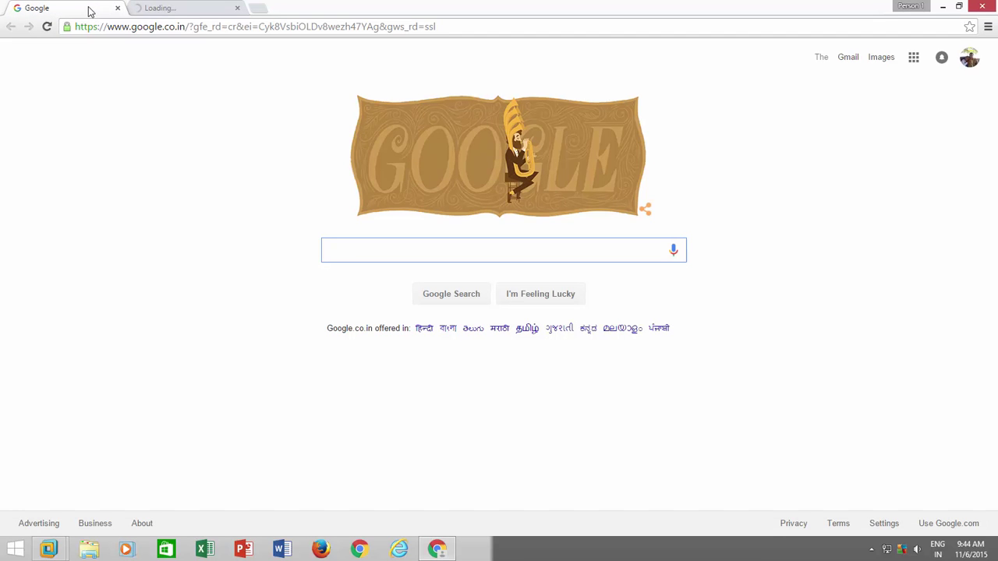
left_click(188, 10)
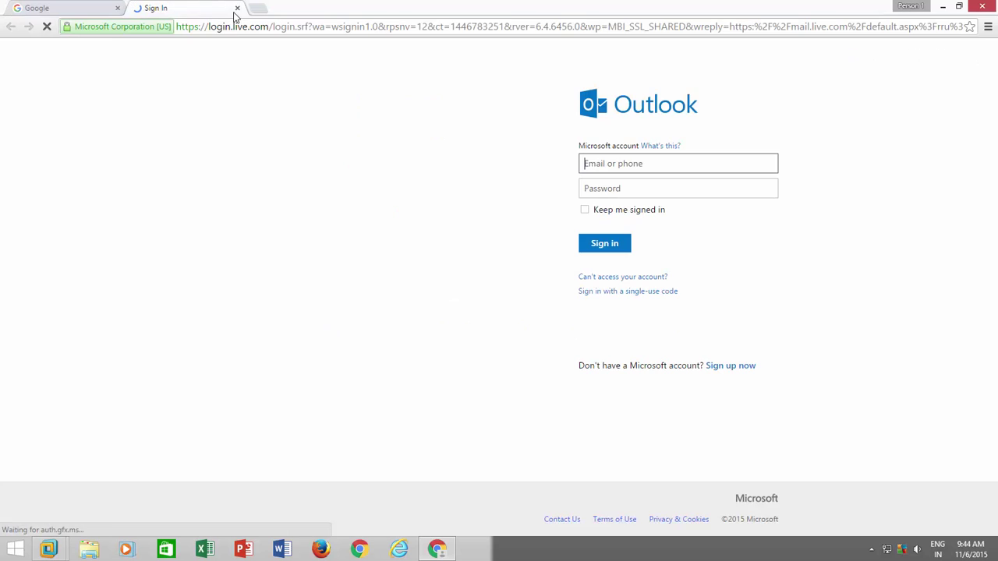
left_click(983, 7)
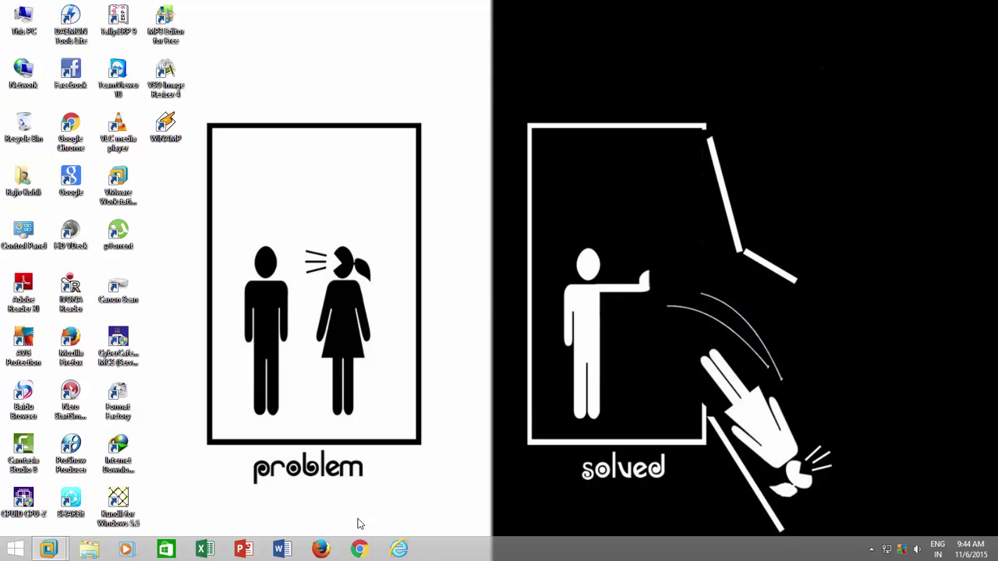
Launch Firefox and set 'When Firefox starts' to 'Show my home page' in Options
left_click(317, 550)
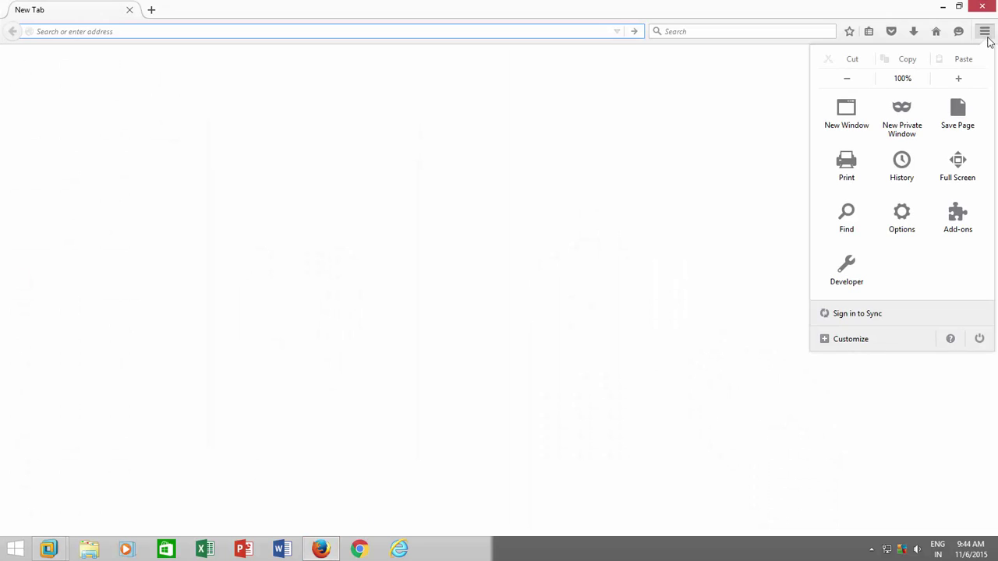
left_click(911, 221)
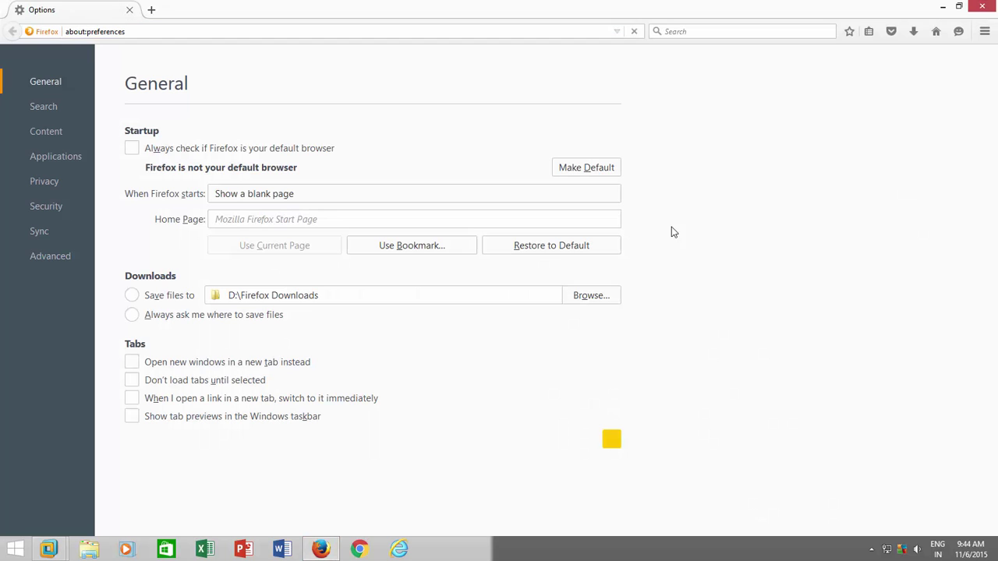
left_click(275, 199)
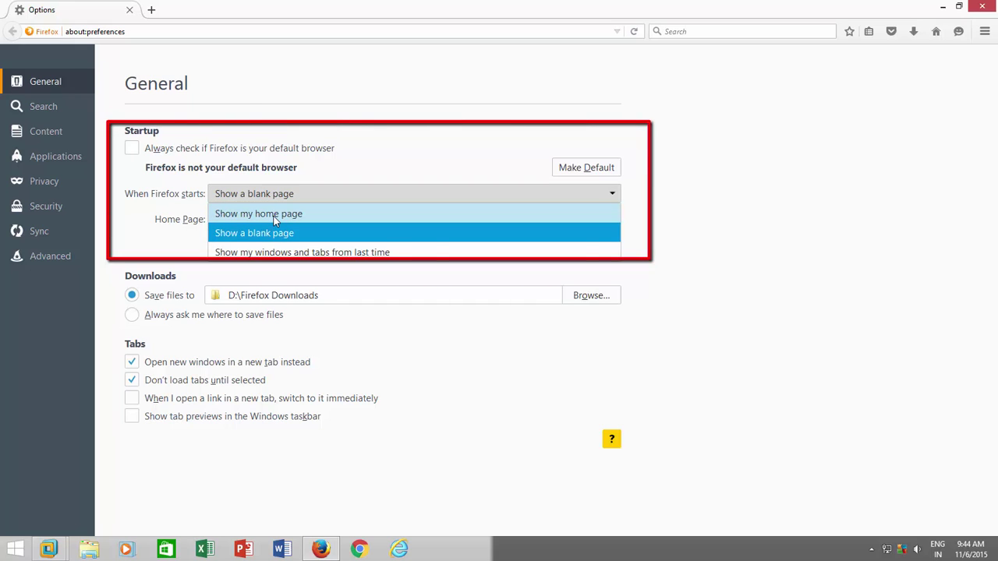
left_click(273, 213)
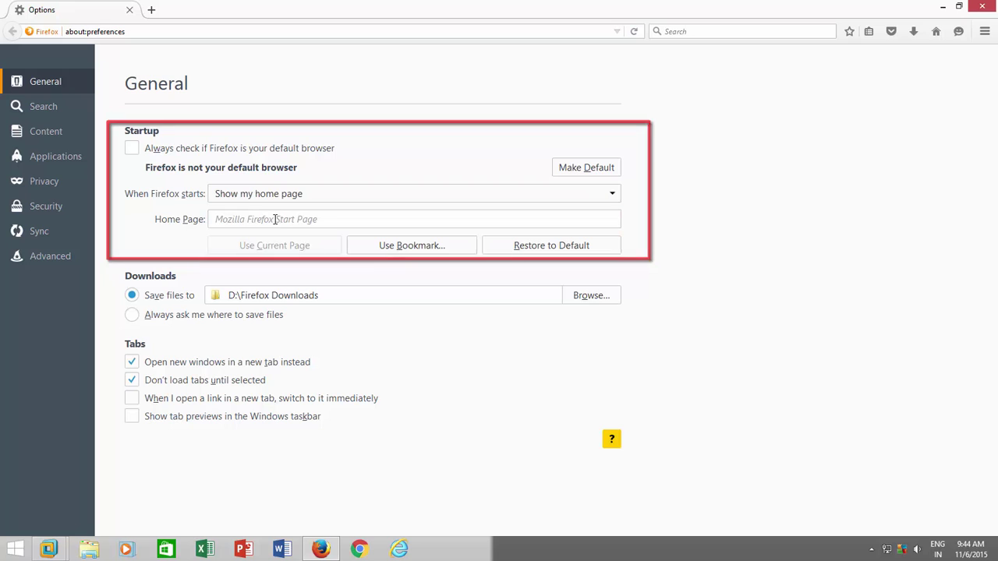
left_click(275, 219)
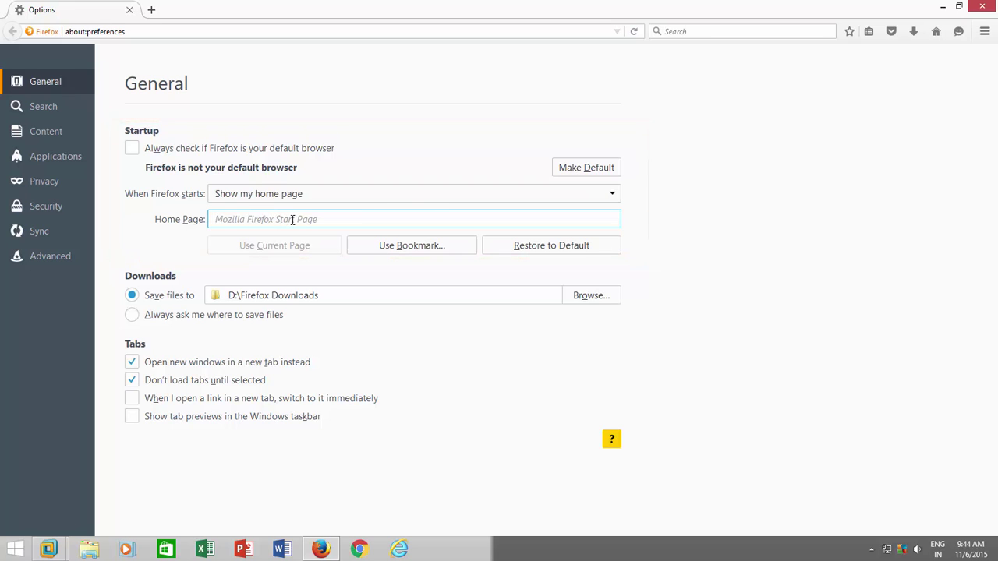
type("www.g")
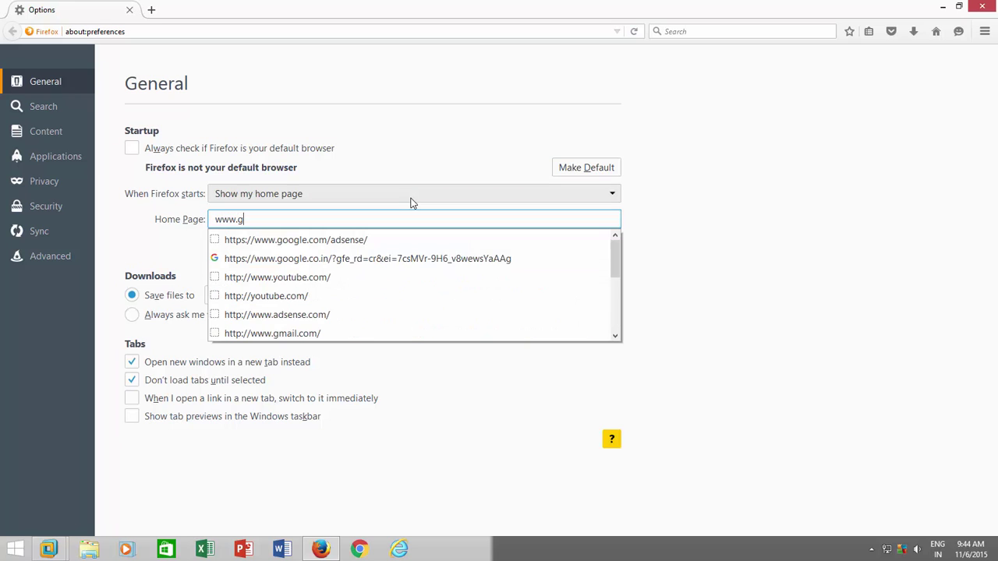
type("oogle.com")
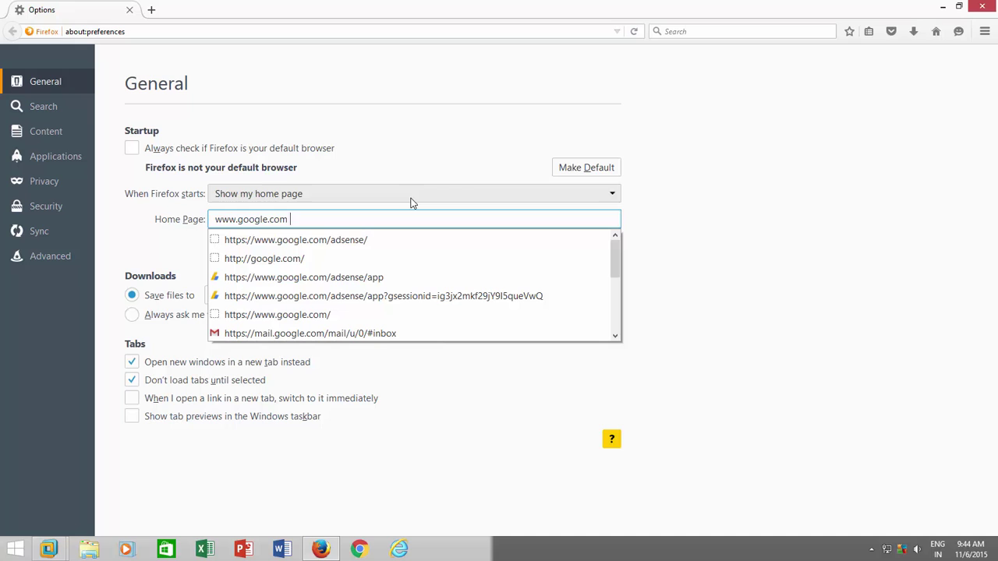
type("| ")
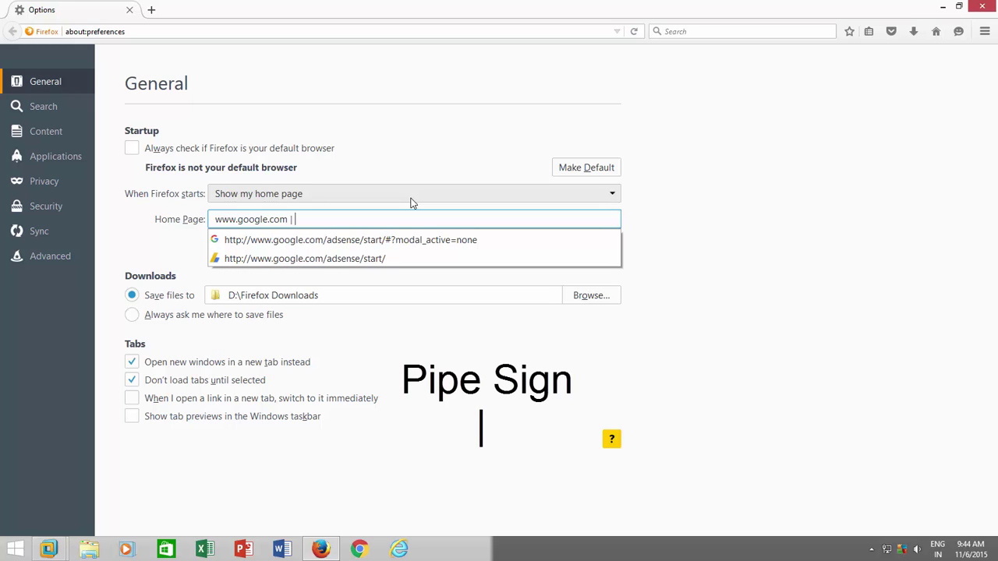
type("www.yahoo.com")
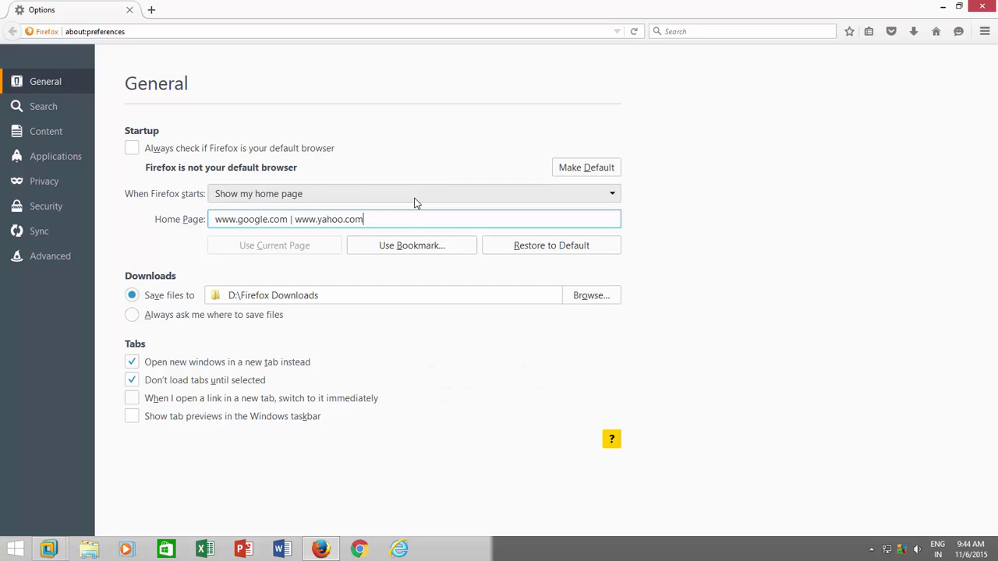
left_click(984, 7)
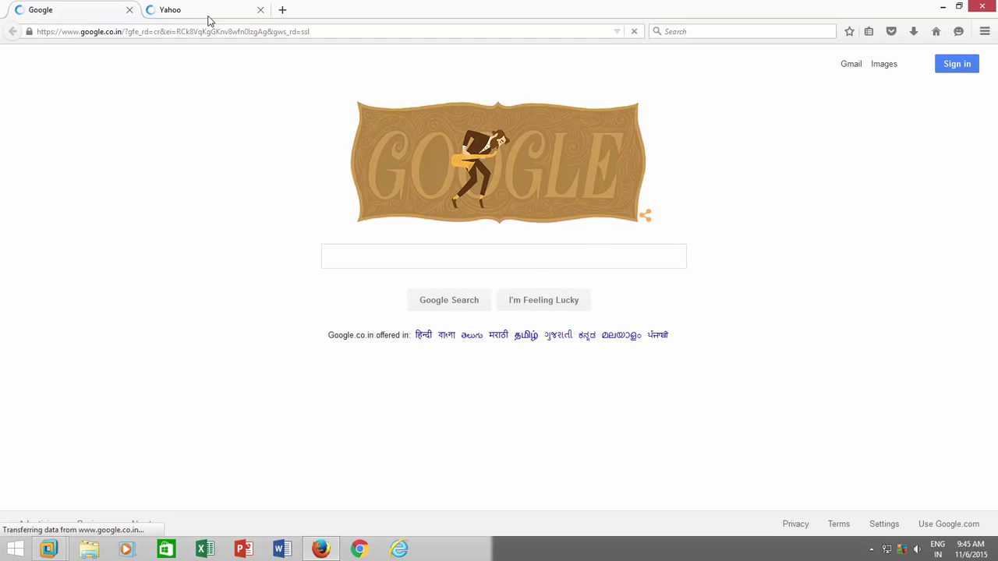
Check the Yahoo startup tab, then close Firefox and both tabs with Alt+F4
left_click(208, 12)
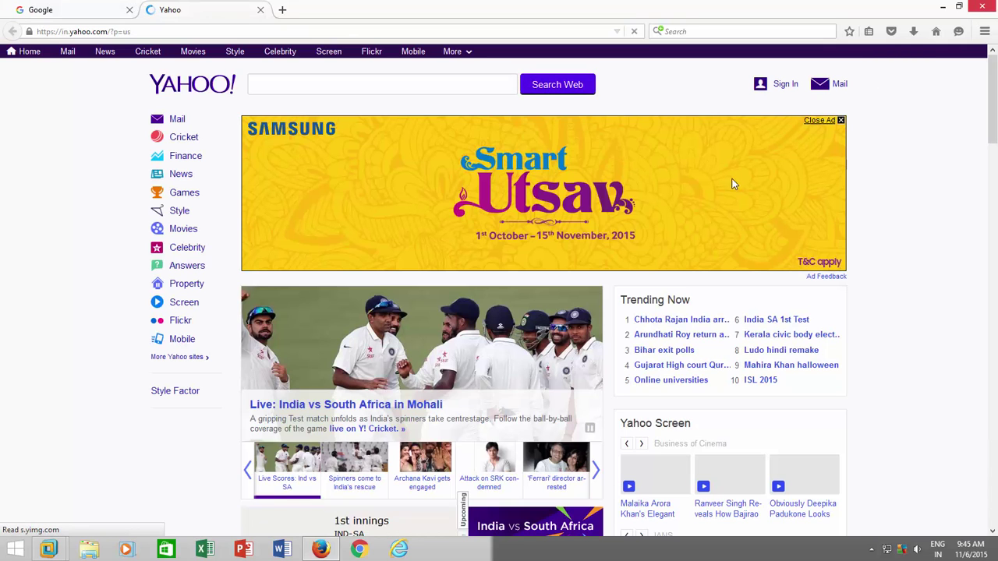
key("alt+F4")
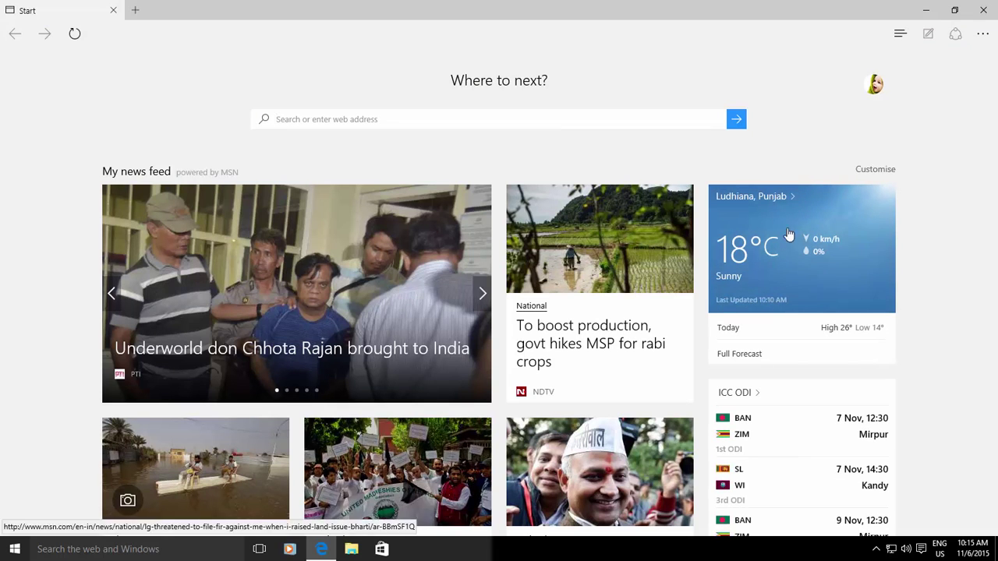
Set Edge to open 'A specific page or pages', choosing Custom in the startup list
left_click(983, 34)
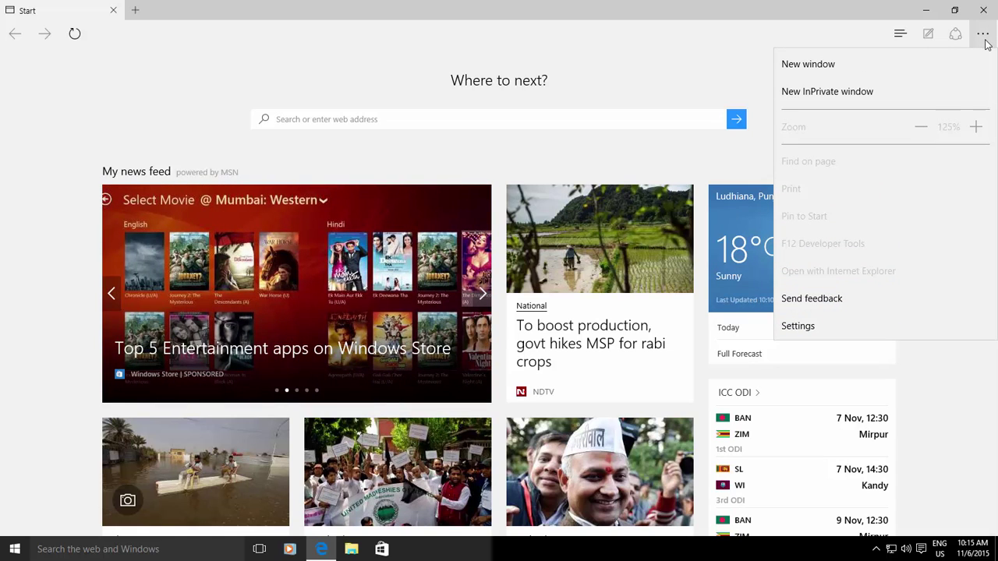
left_click(818, 326)
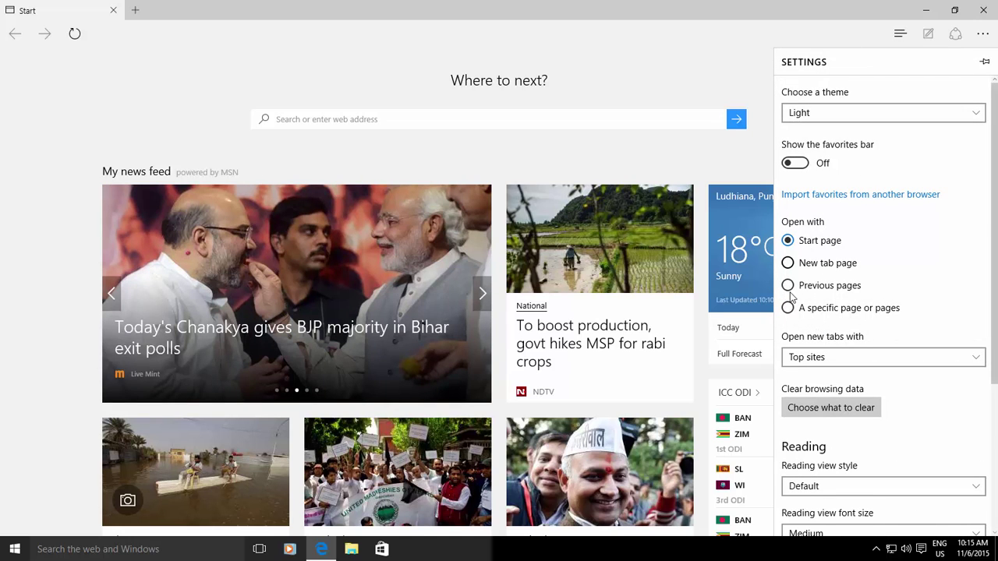
left_click(788, 309)
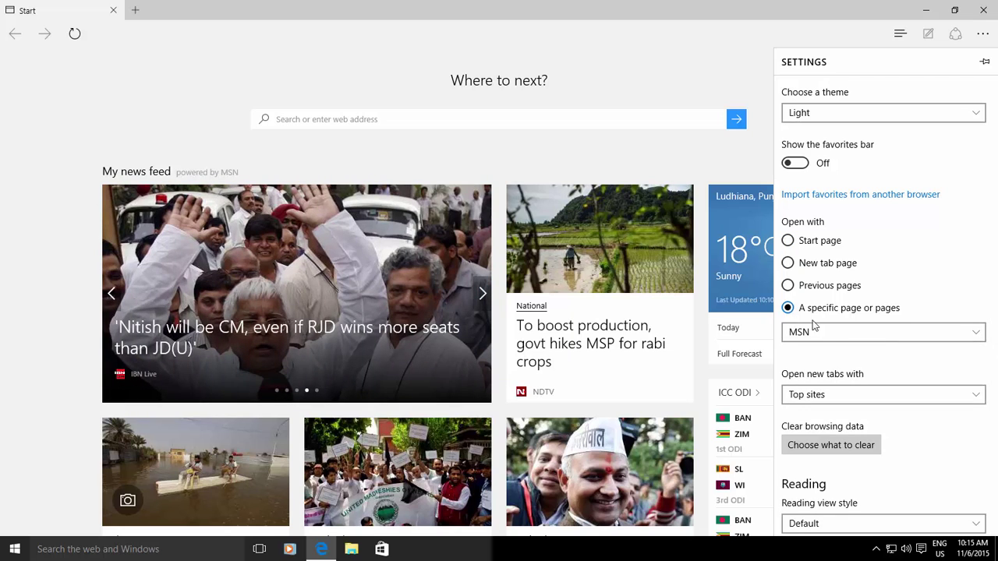
left_click(973, 334)
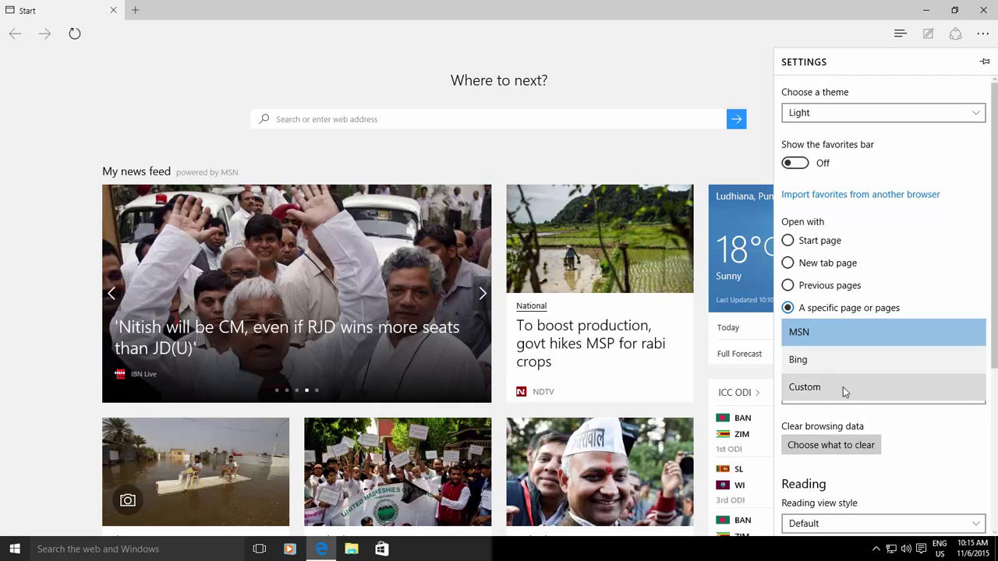
left_click(843, 387)
left_click(831, 397)
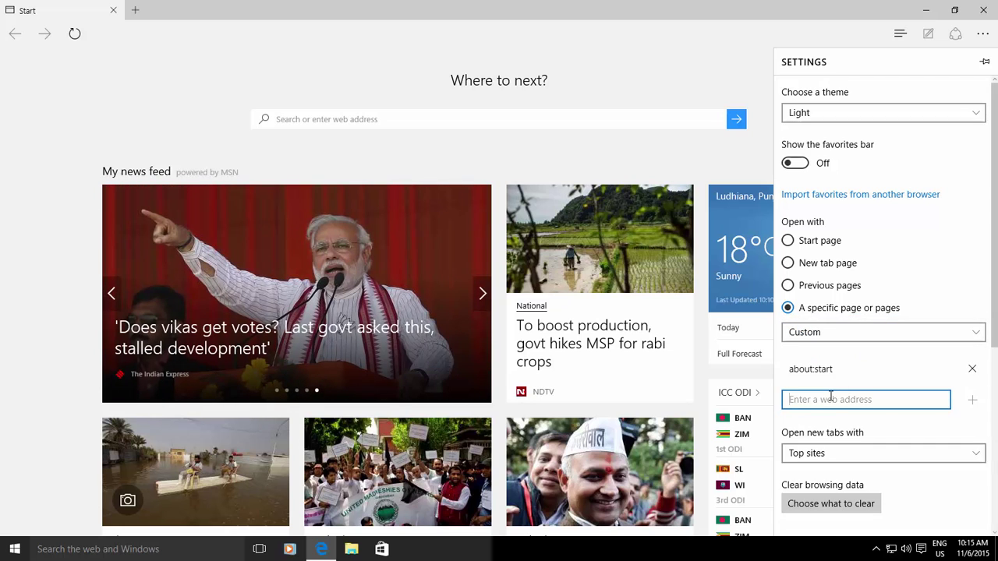
type("www.g")
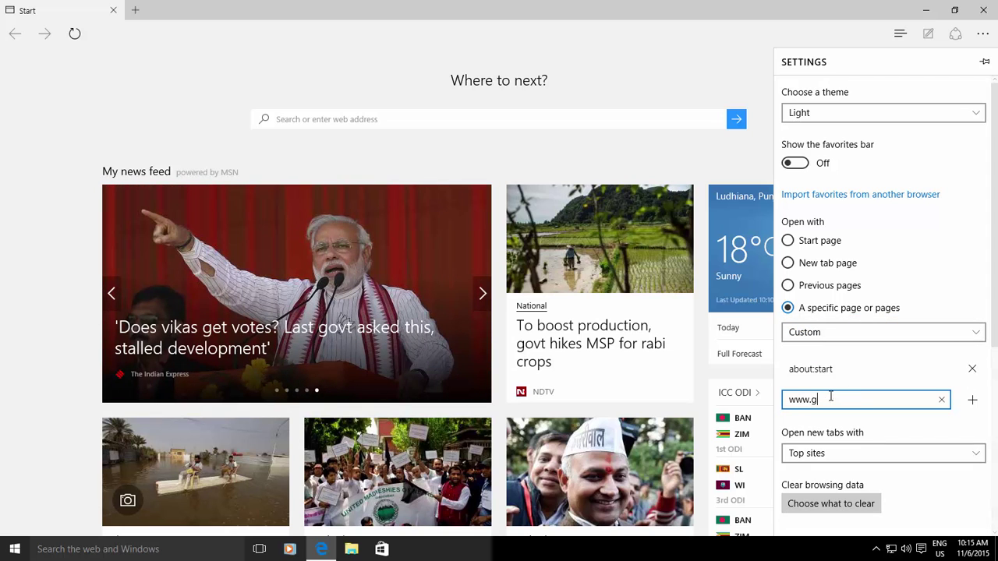
type("oogle.com")
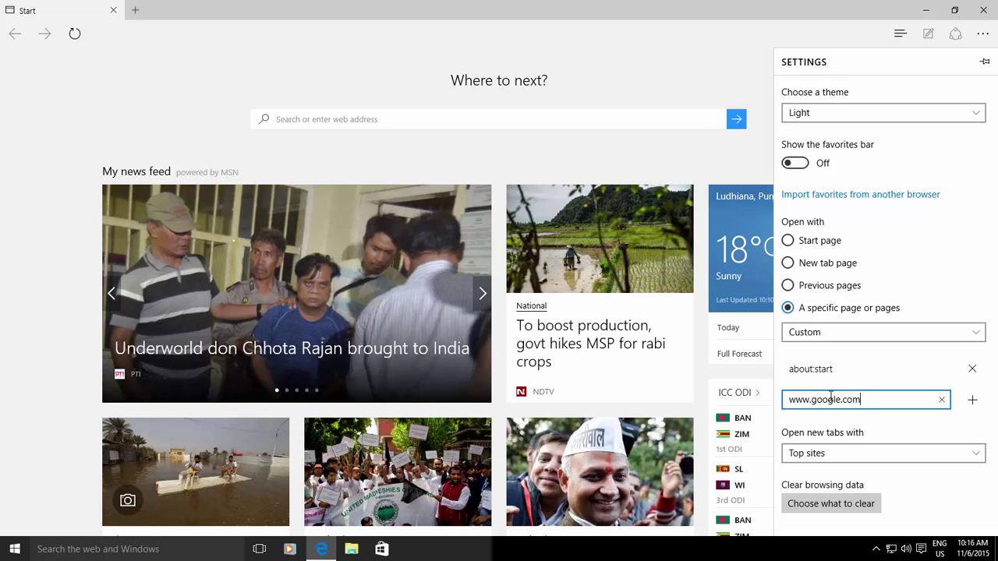
left_click(972, 401)
left_click(899, 428)
type("ww")
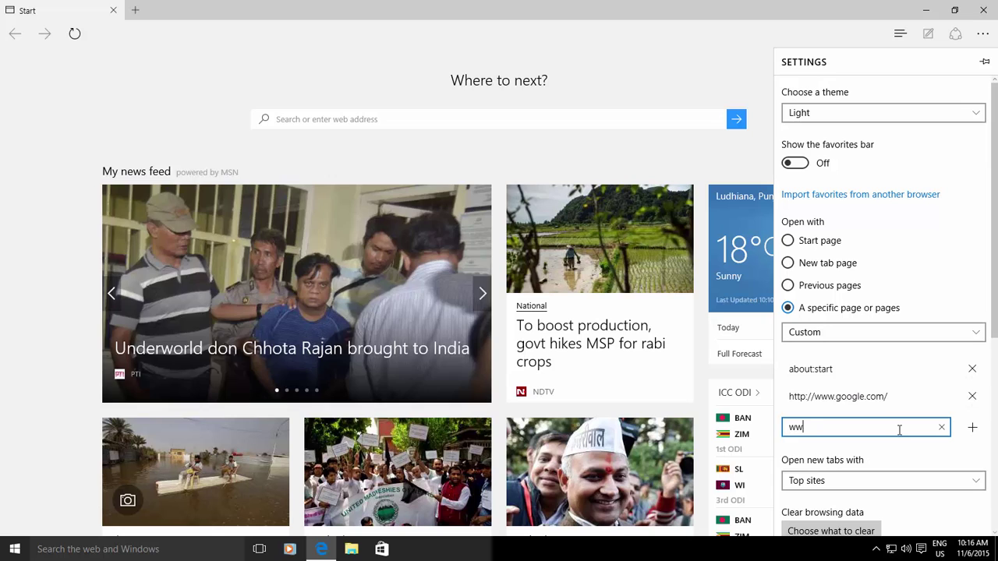
type("w.yahoo.com")
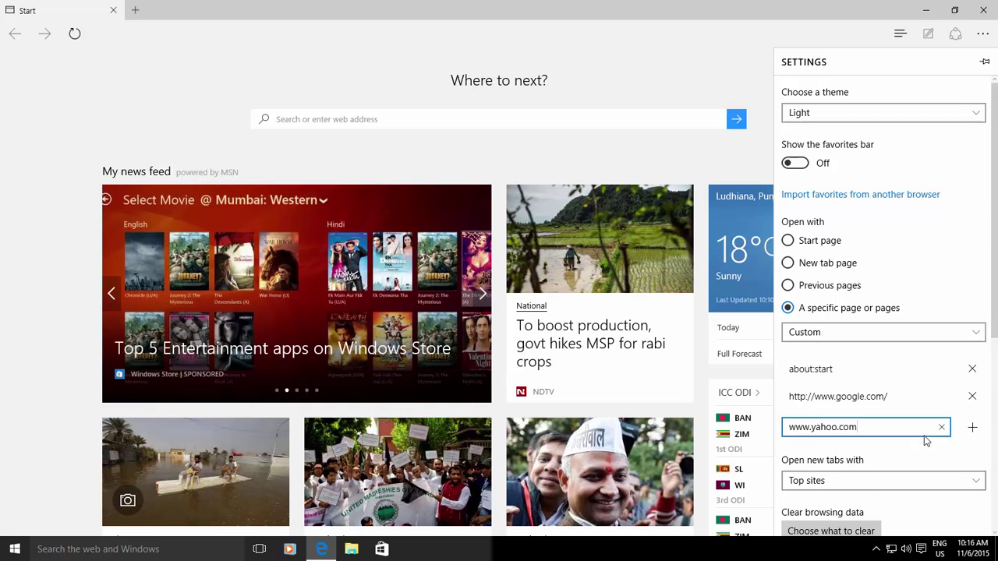
left_click(974, 429)
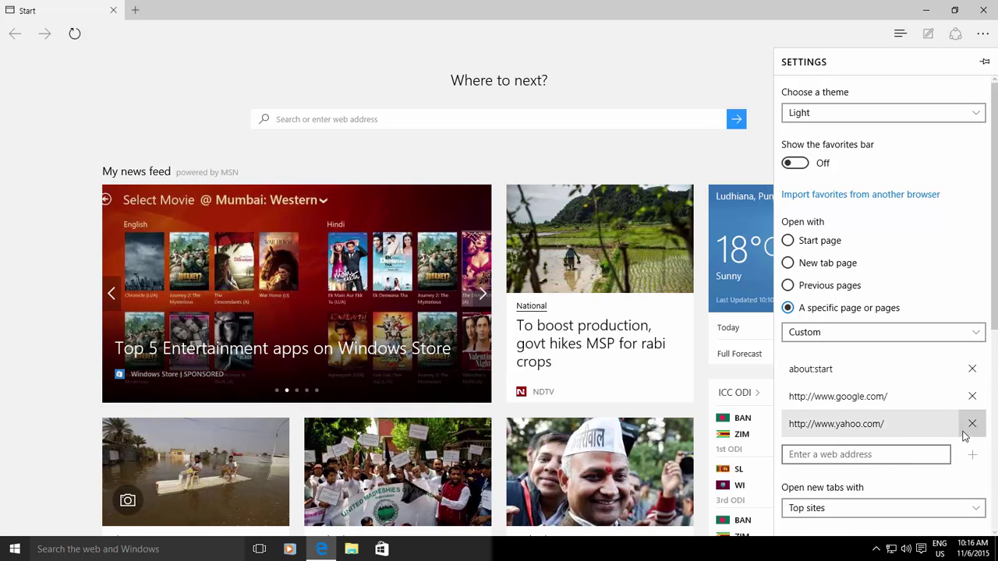
left_click(972, 370)
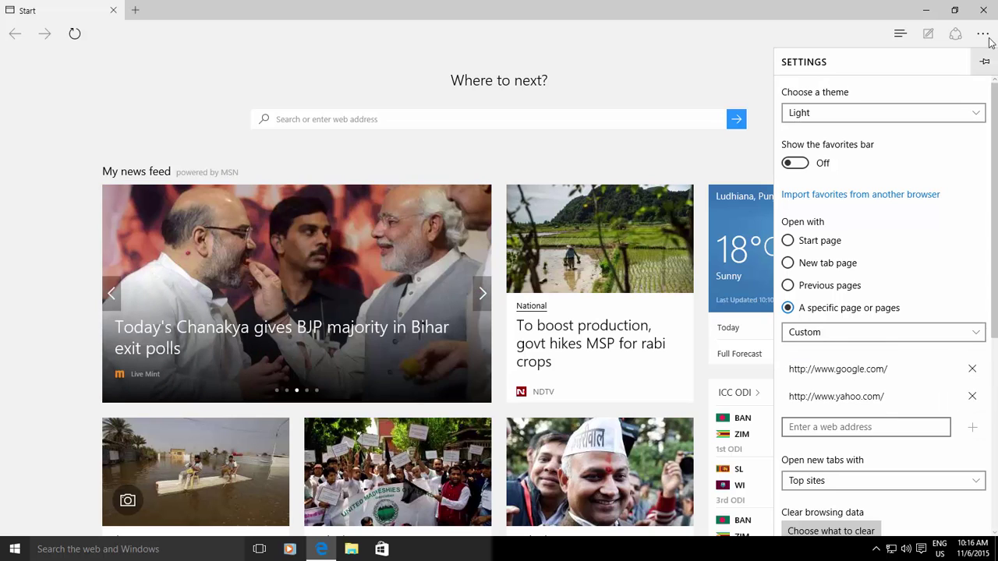
Close Edge and relaunch it from the taskbar to load the new startup pages
left_click(987, 13)
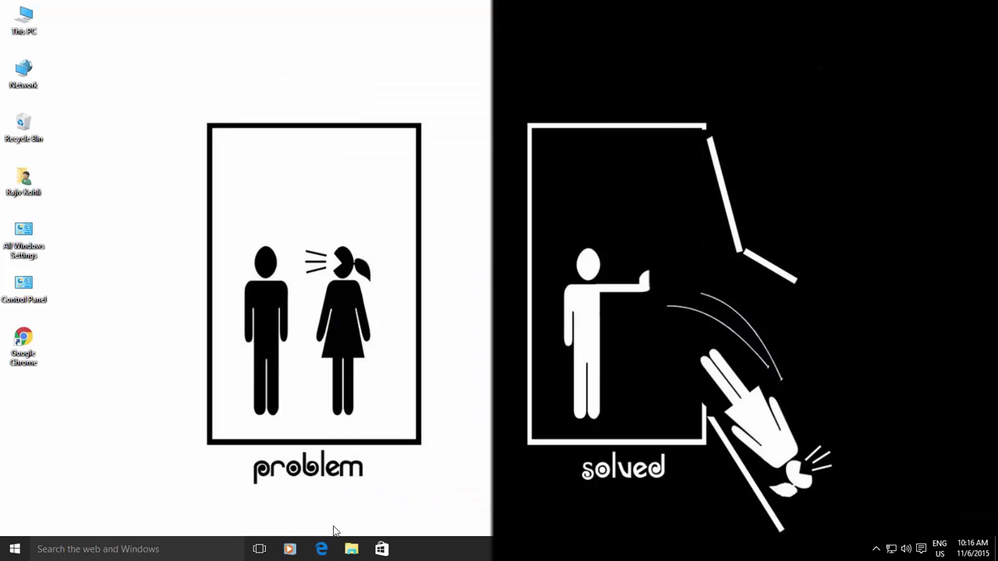
left_click(320, 552)
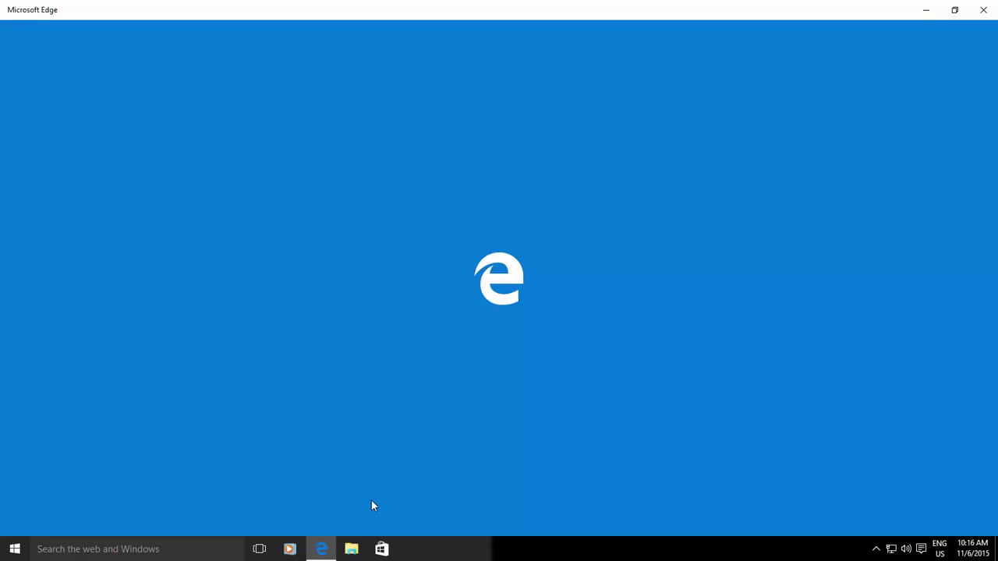